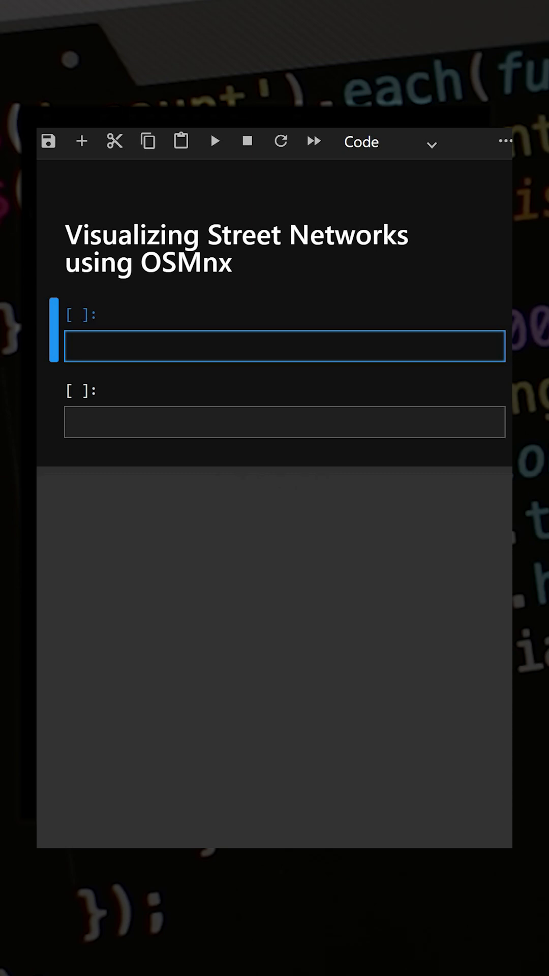
text(import )
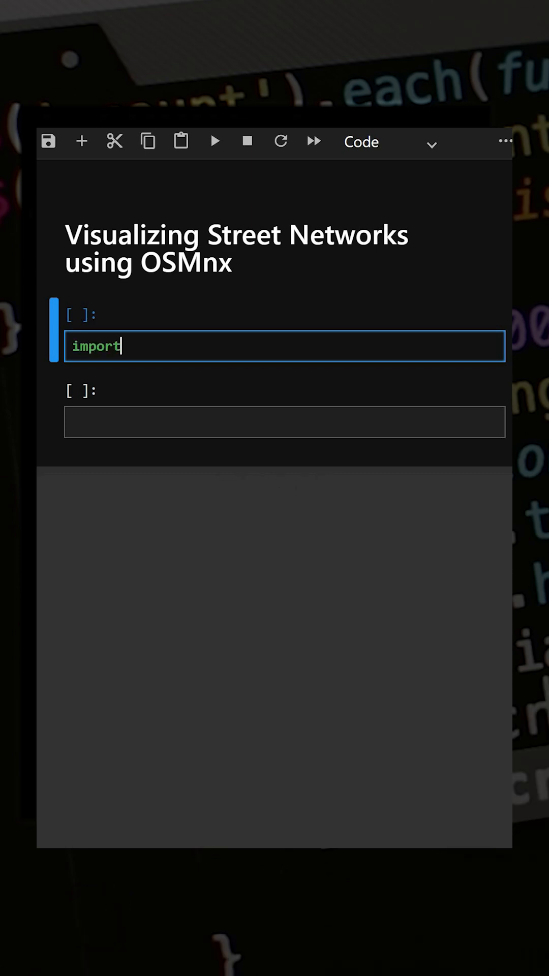
text(os)
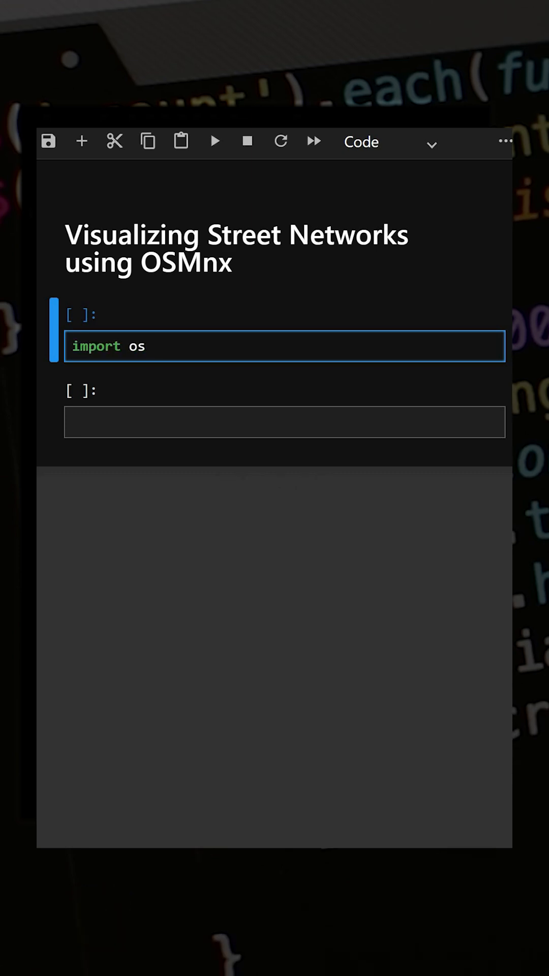
text(mnx as ox)
- Write the two import lines: import osmnx as ox and import matplotlib.pyplot as plt
key(Return)
text(impo)
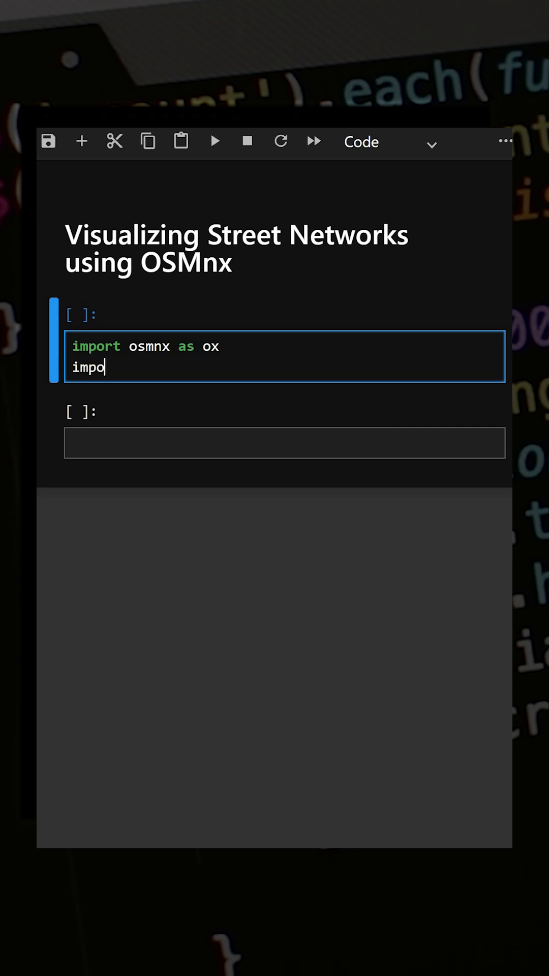
text(rt matpl)
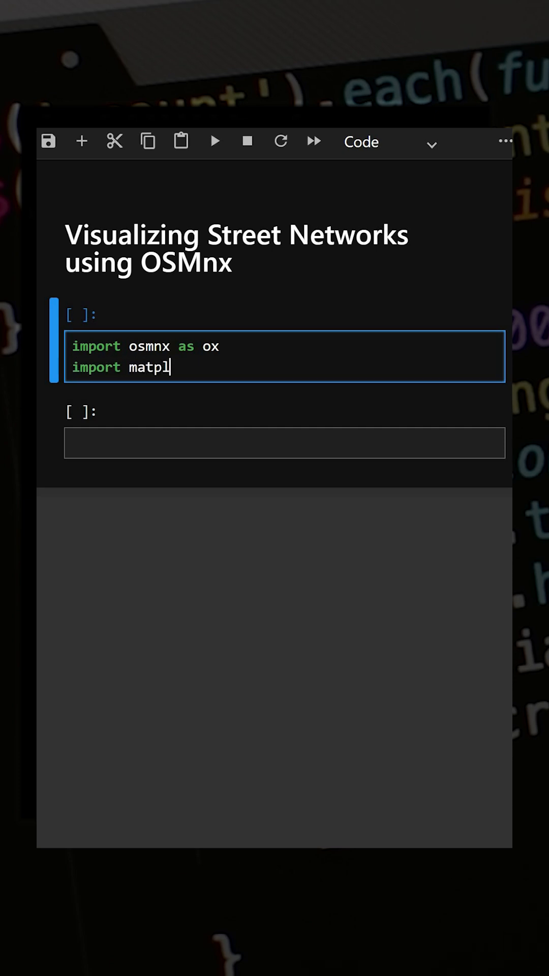
text(otlib.py)
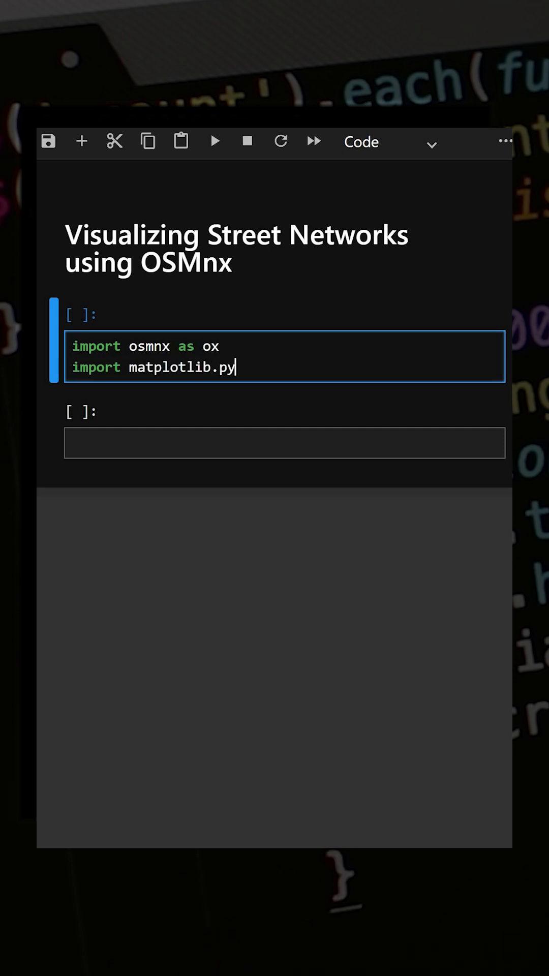
text(plot as plt)
key(Return)
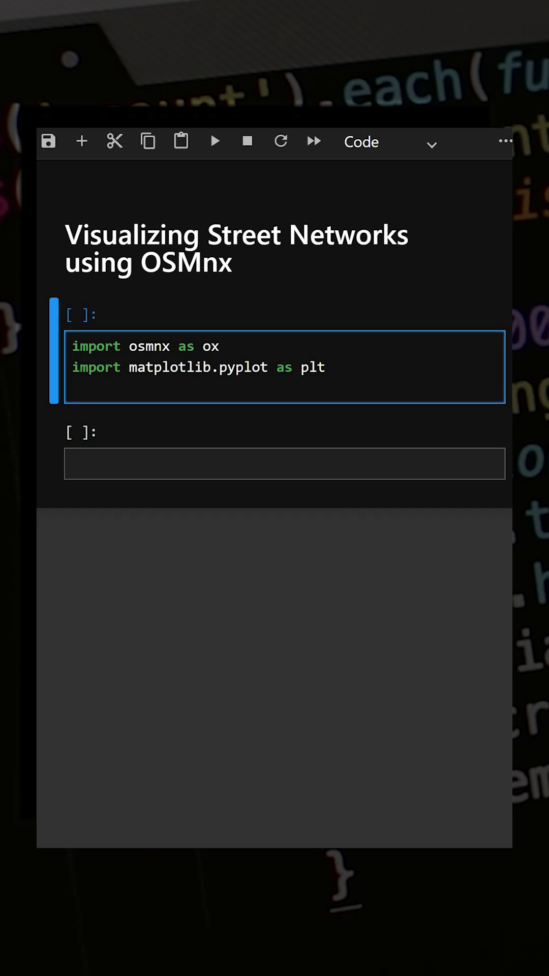
text(G=o)
text(x.graph_from_place("Piedmont"),California,USA)
- Write G=ox.graph_from_place("Piedmont,California,USA", network_type="drive") and G_proj=ox.project_graph(G)
key(Right)
text(,)
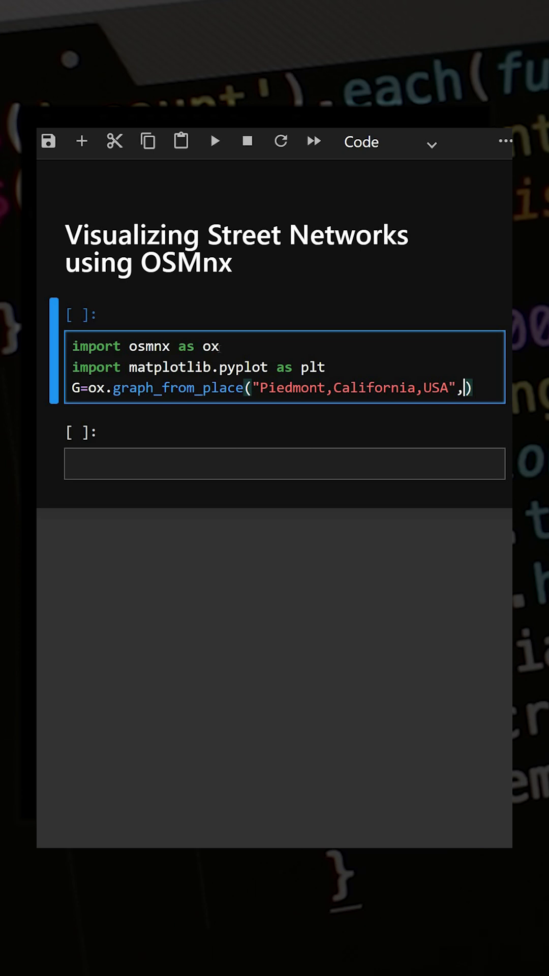
text(network_type="drive")
key(End)
key(Return)
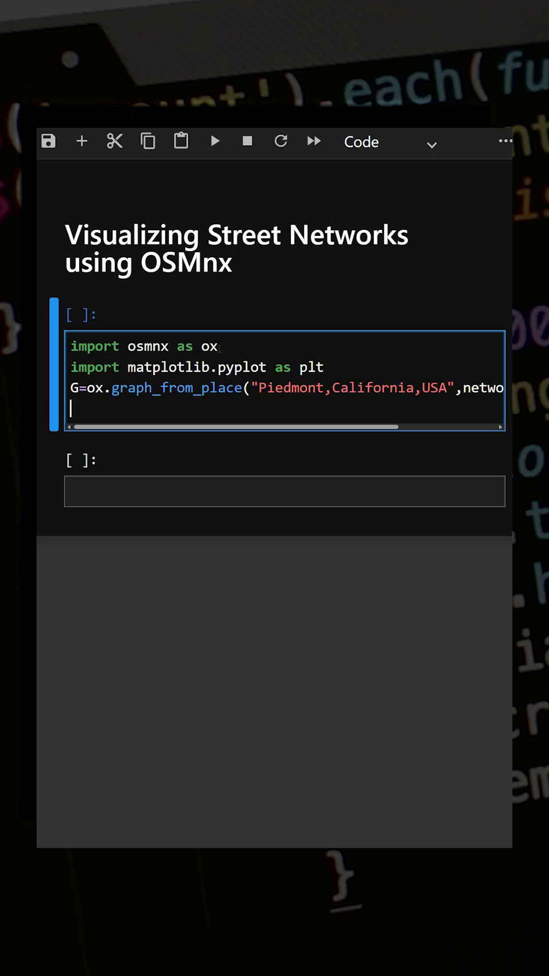
text(G_proj=ox.project_graph(G))
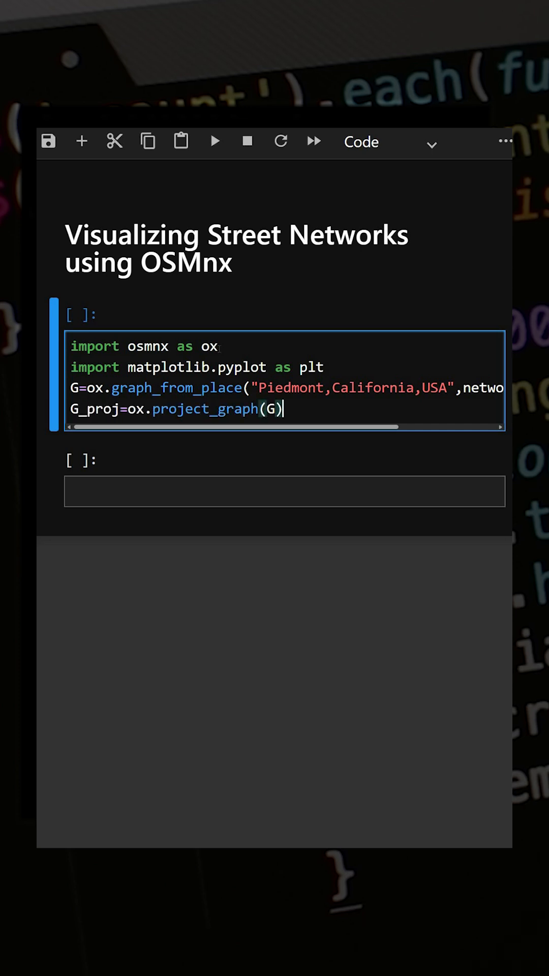
key(Return)
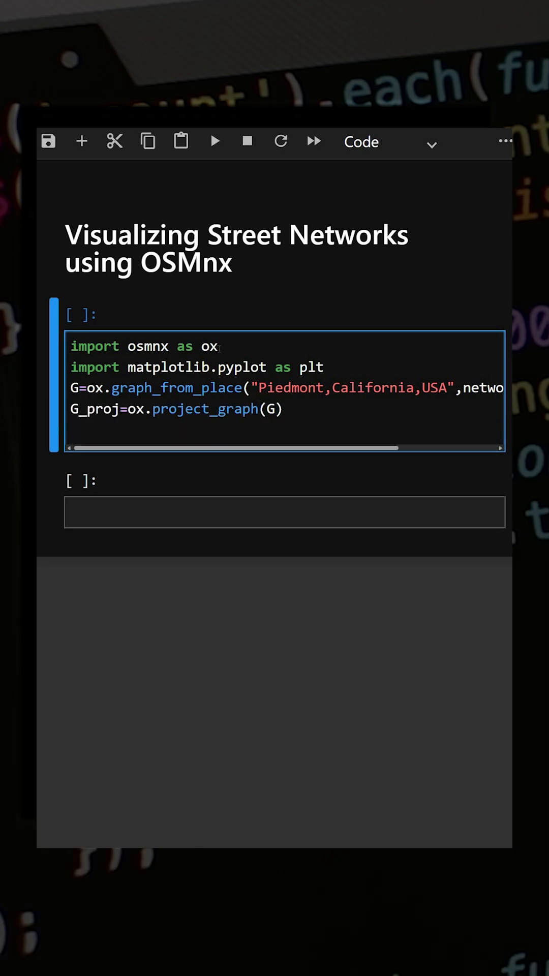
text(gifig,ax=ox.plot_graph()
- Write fig,ax=ox.plot_graph(G_proj, node_size=5, edge_color="blue", edge_linewidth=0.5, bgcolor=...) across indented lines
key(Return)
text(G_proj)
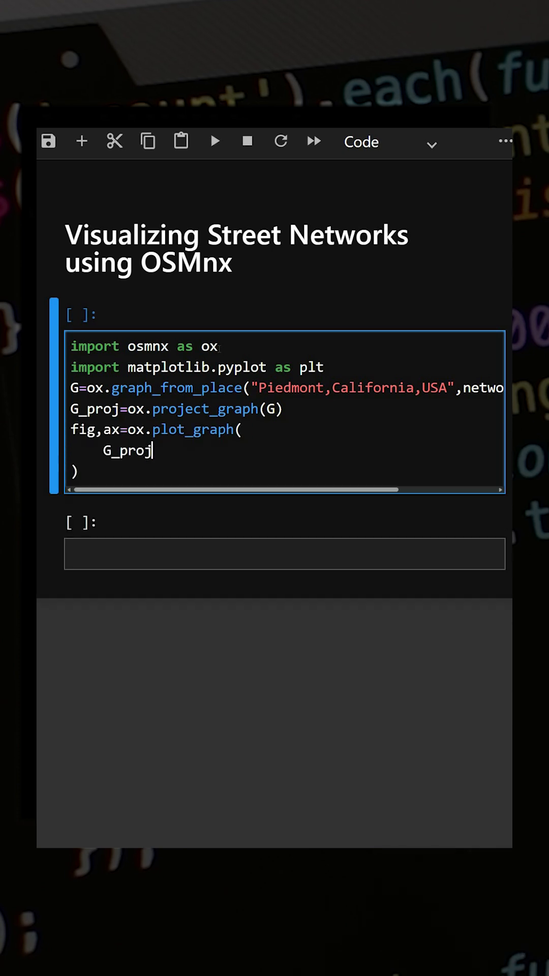
text(,)
key(Return)
text(node_size=)
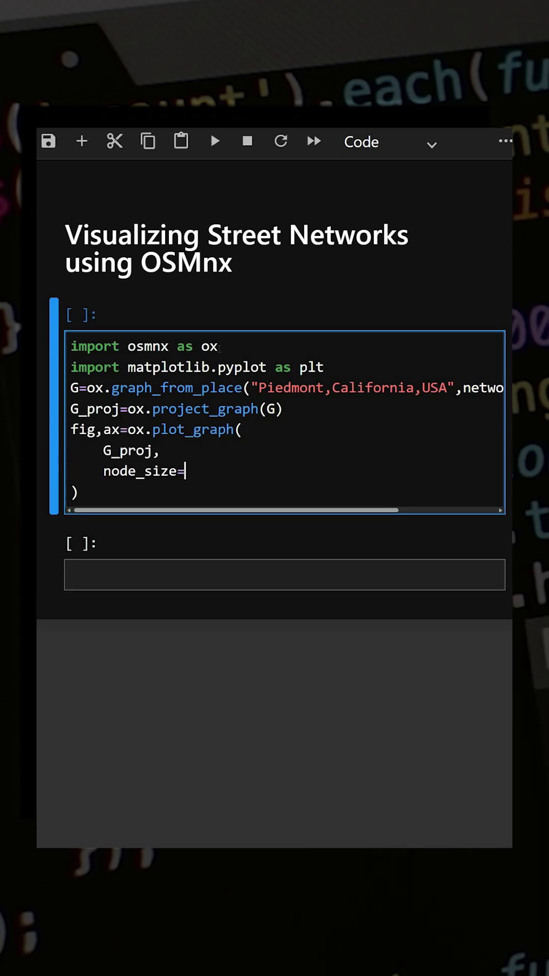
text(5,)
key(Return)
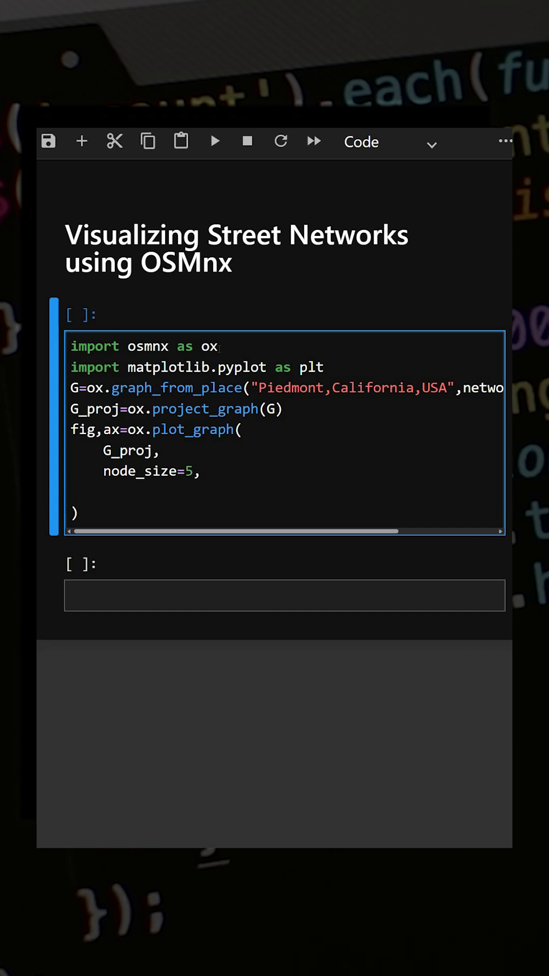
text(edge_color="blue",)
key(Return)
text(e)
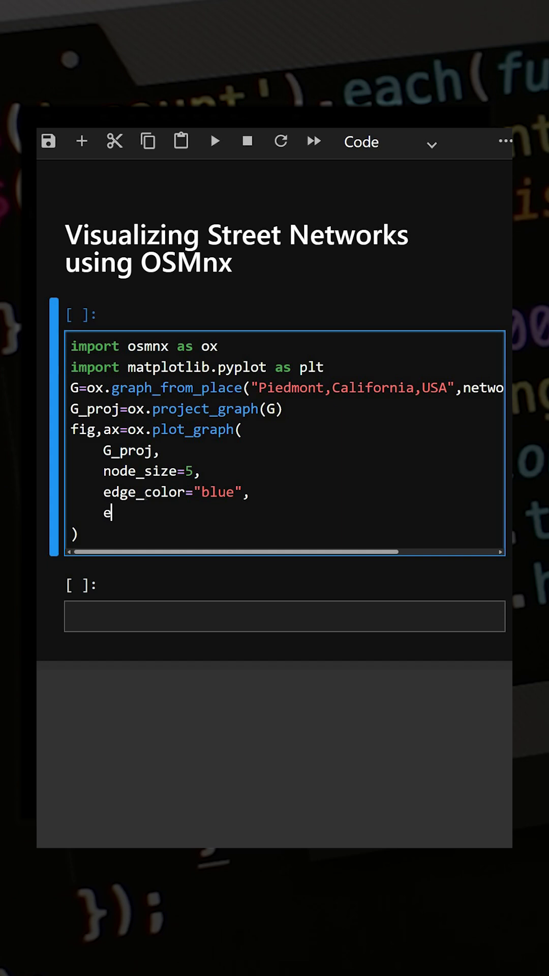
text(dge_linewidth=0.5,)
key(Return)
text(bgcolor="ehite")
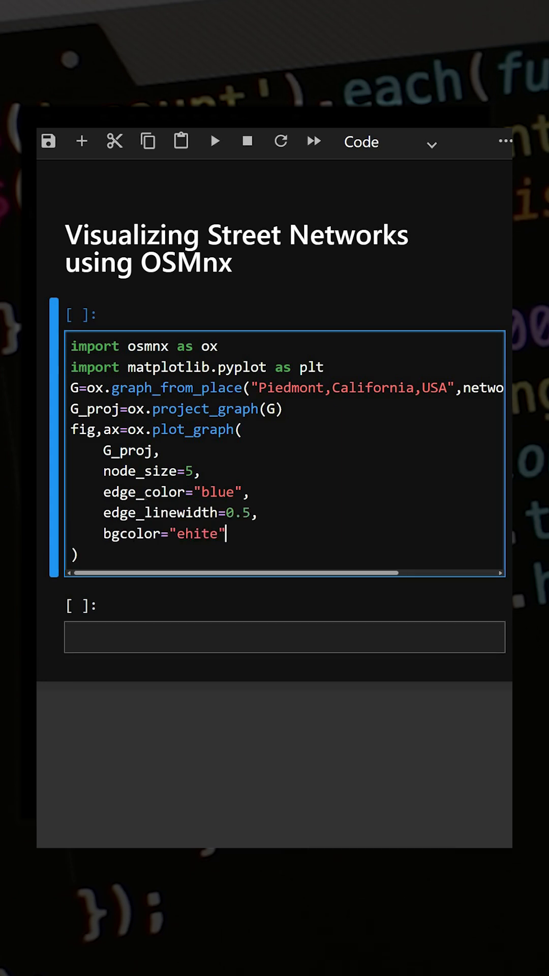
- Correct 'ehite' to 'white', add plt.show() and run the cell to draw Piedmont's street map
key(Left)
key(Left)
key(Left)
key(Left)
key(Left)
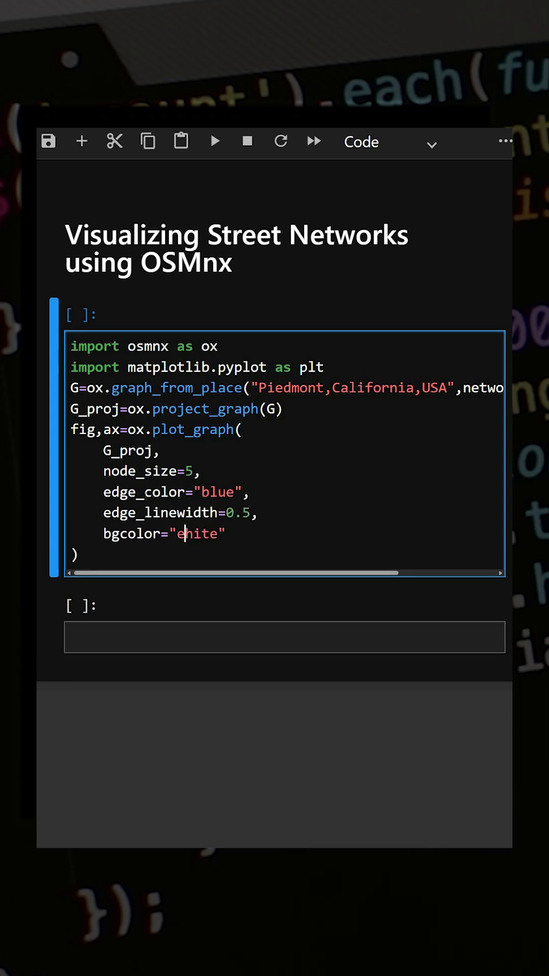
key(BackSpace)
text(w)
key(Down)
key(Down)
key(Up)
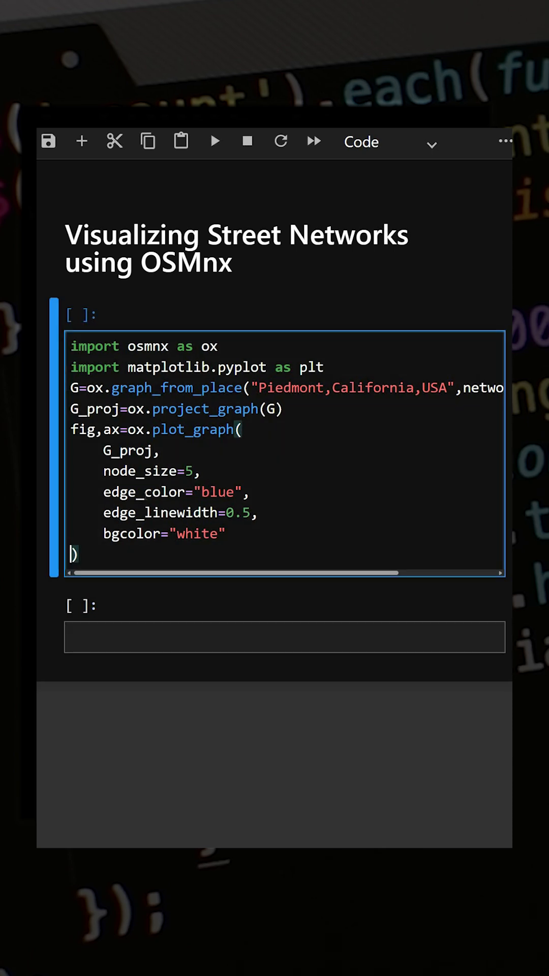
key(End)
key(Return)
text(plt.show())
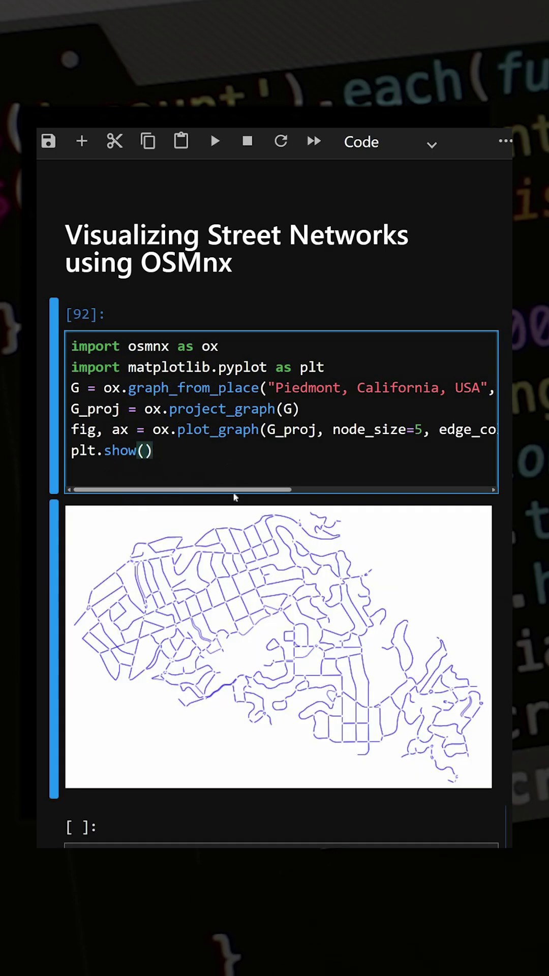
scroll(226, 459, down, 3)
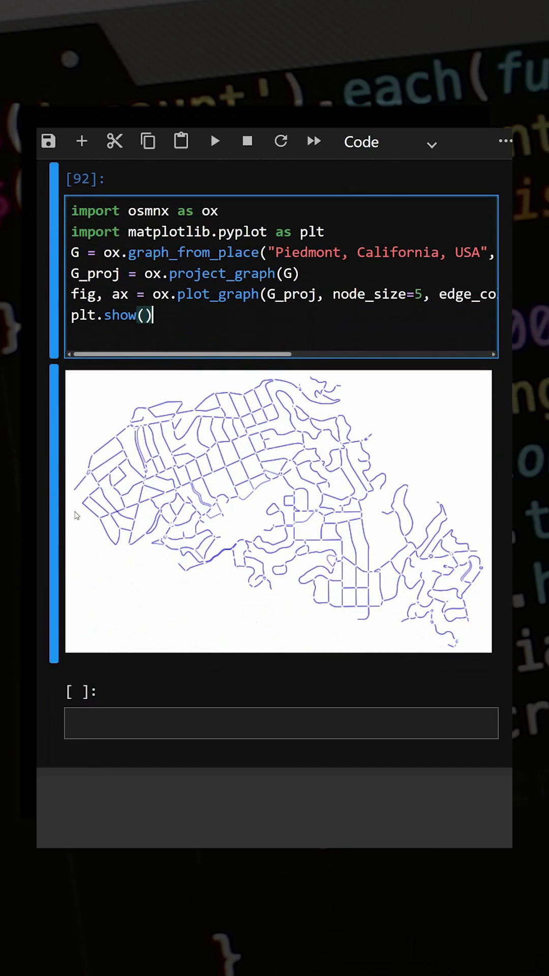
scroll(292, 473, up, 3)
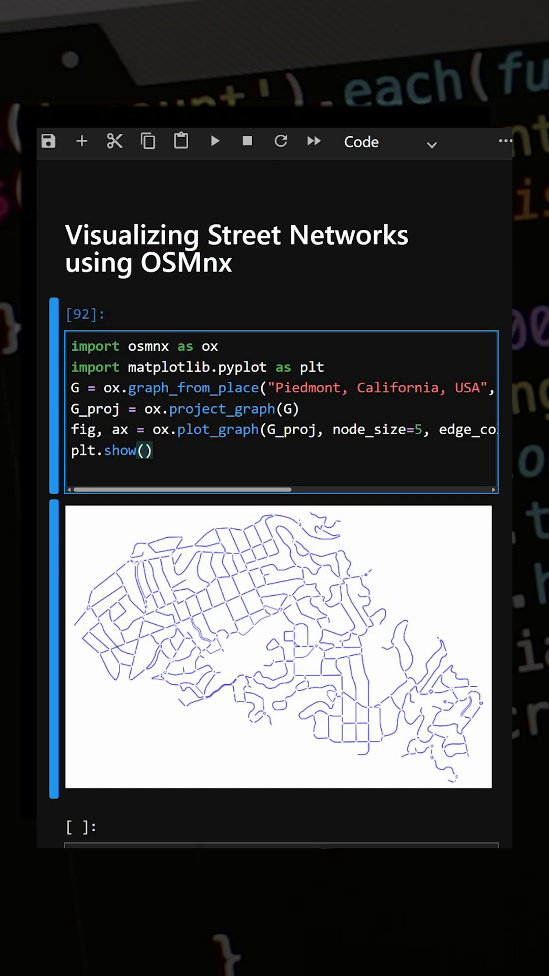
scroll(274, 535, down, 1)
scroll(274, 534, up, 1)
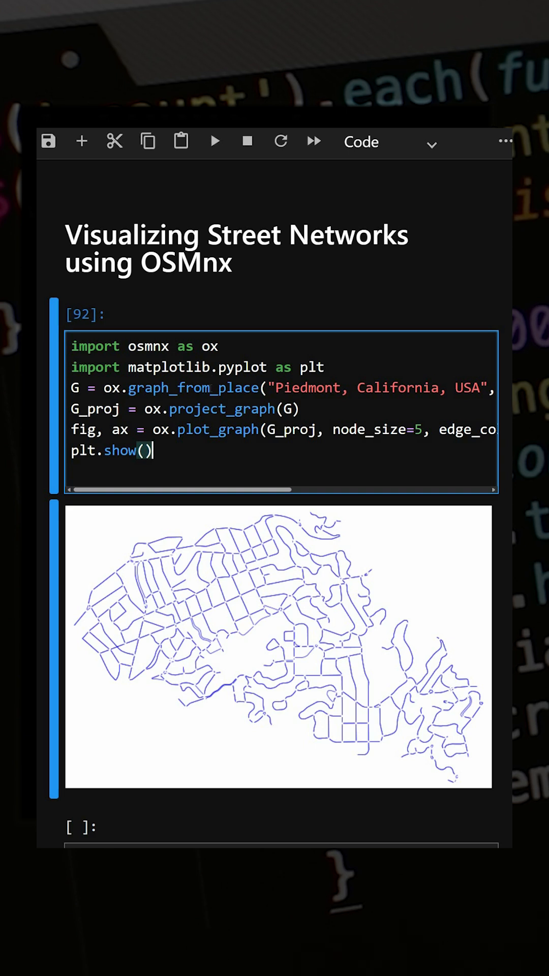
key(Return)
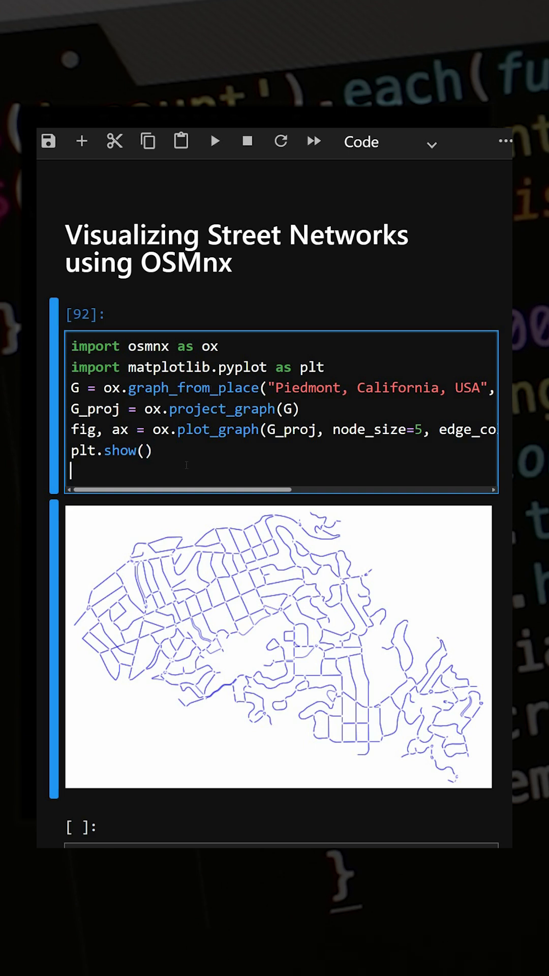